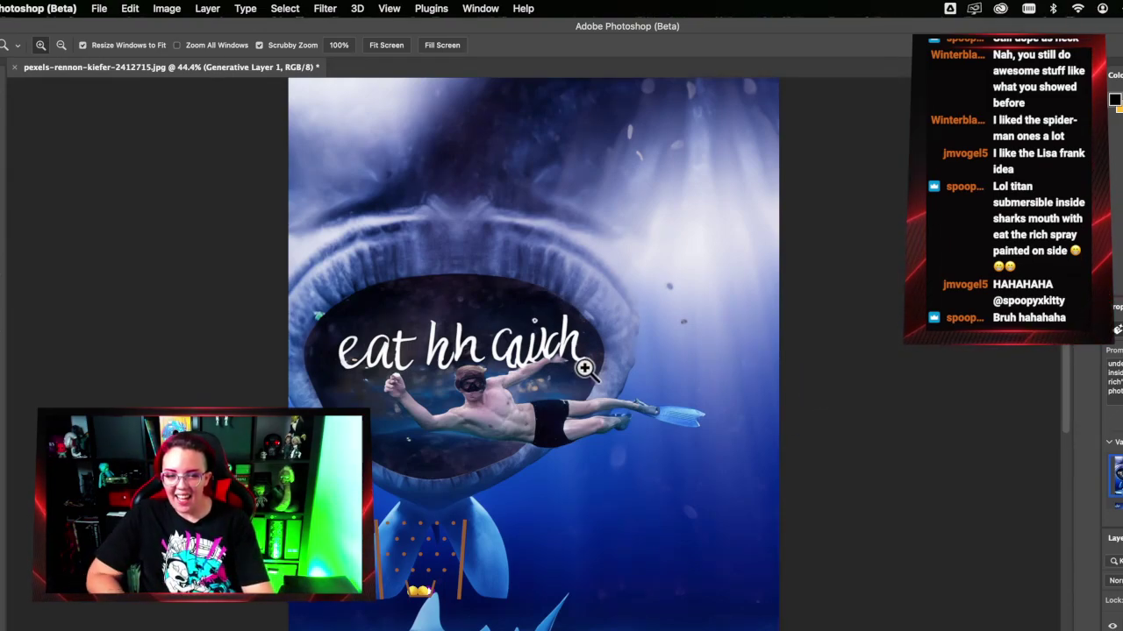
# - Zoom in on the handwritten text and lower shark area, then fit the image to the window
pyautogui.click(536, 348)
pyautogui.click(536, 348)
pyautogui.click(536, 348)
pyautogui.click(536, 348)
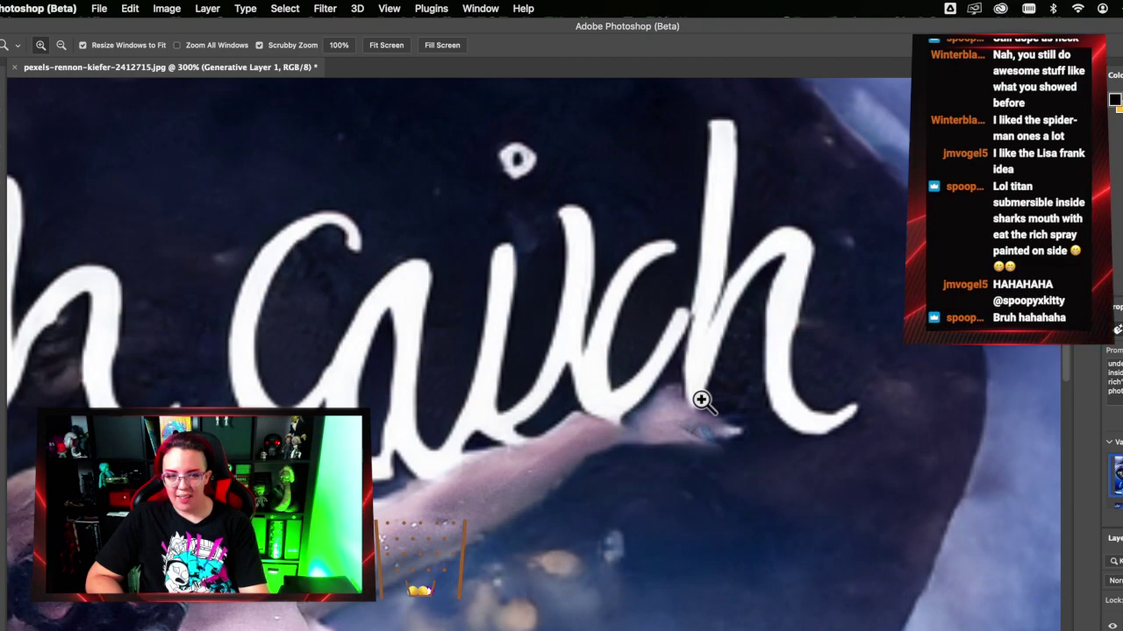
pyautogui.click(384, 47)
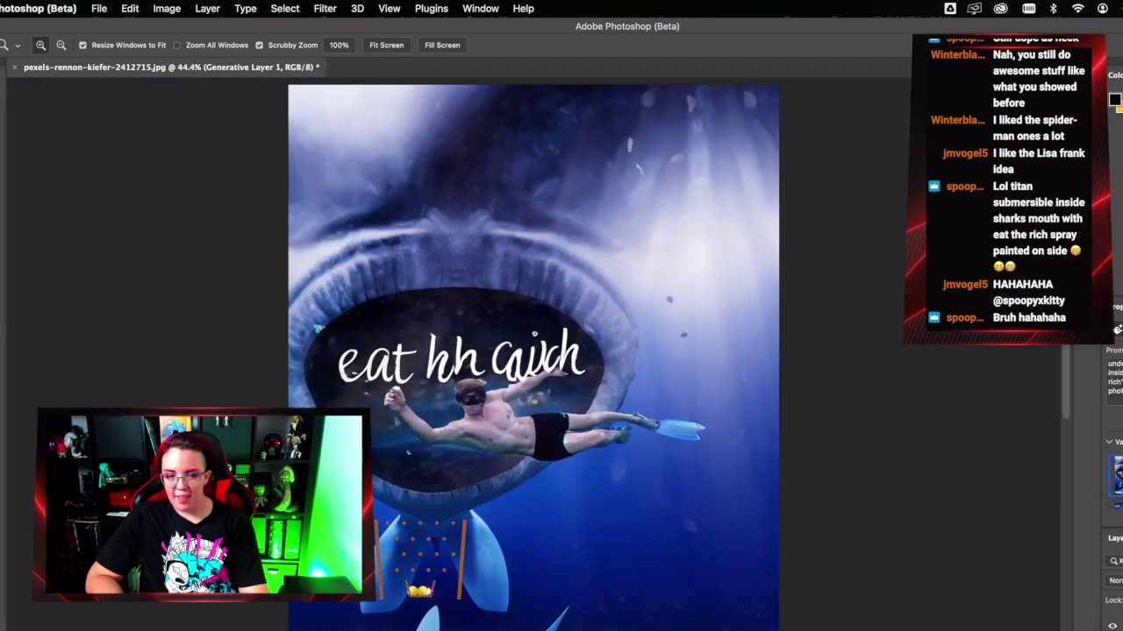
pyautogui.scroll(-2, 418, 402)
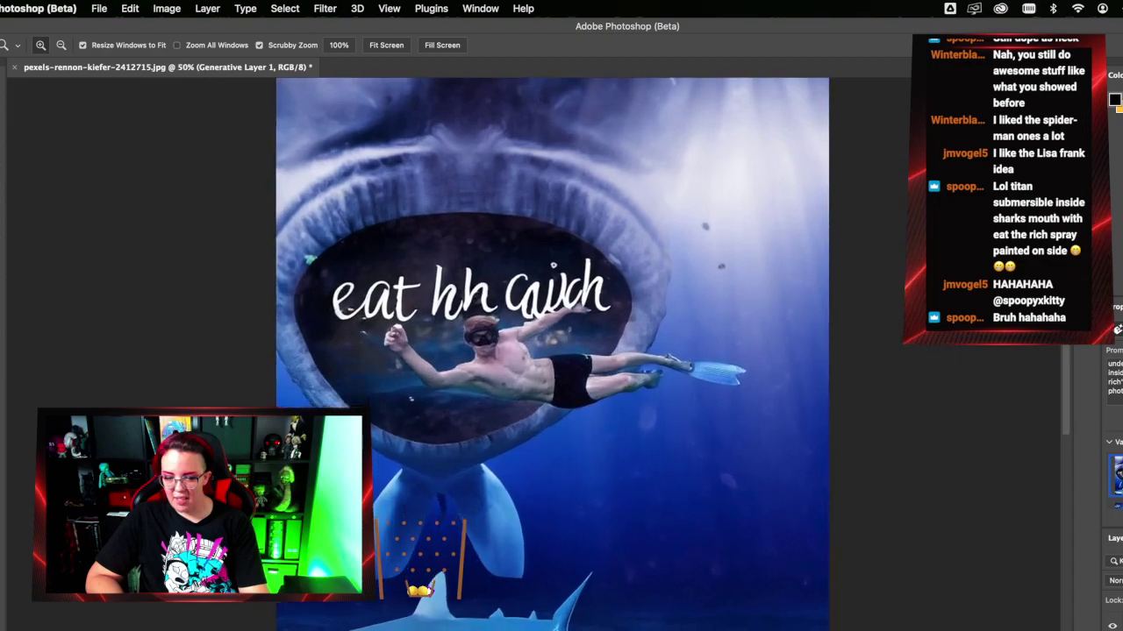
pyautogui.moveTo(552, 614); pyautogui.dragTo(631, 614)
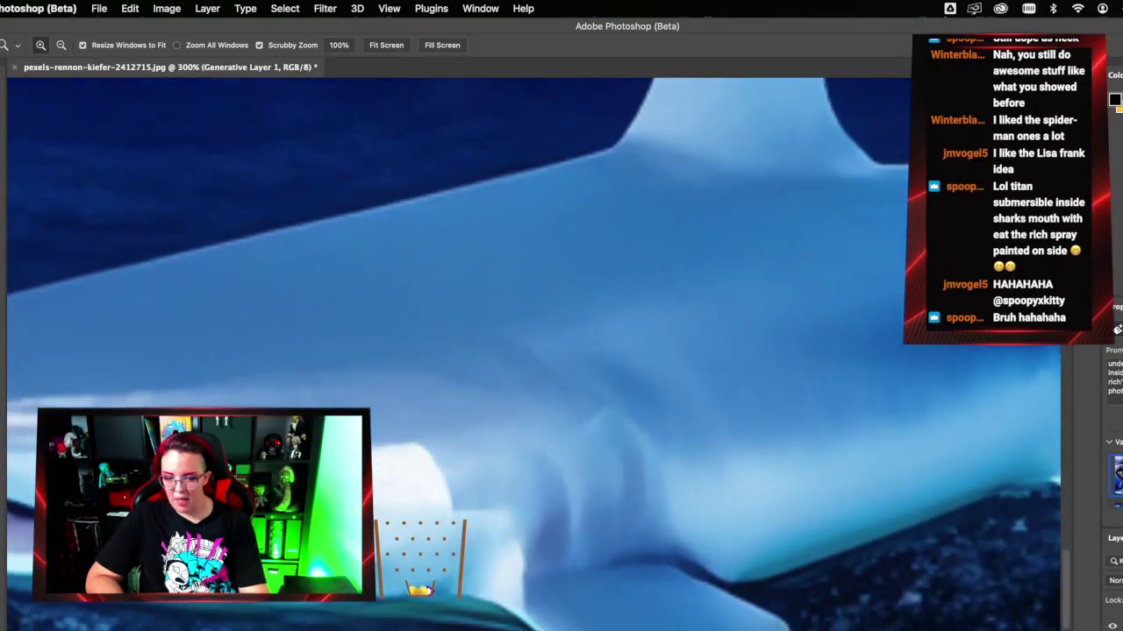
pyautogui.hscroll(-3, 562, 553)
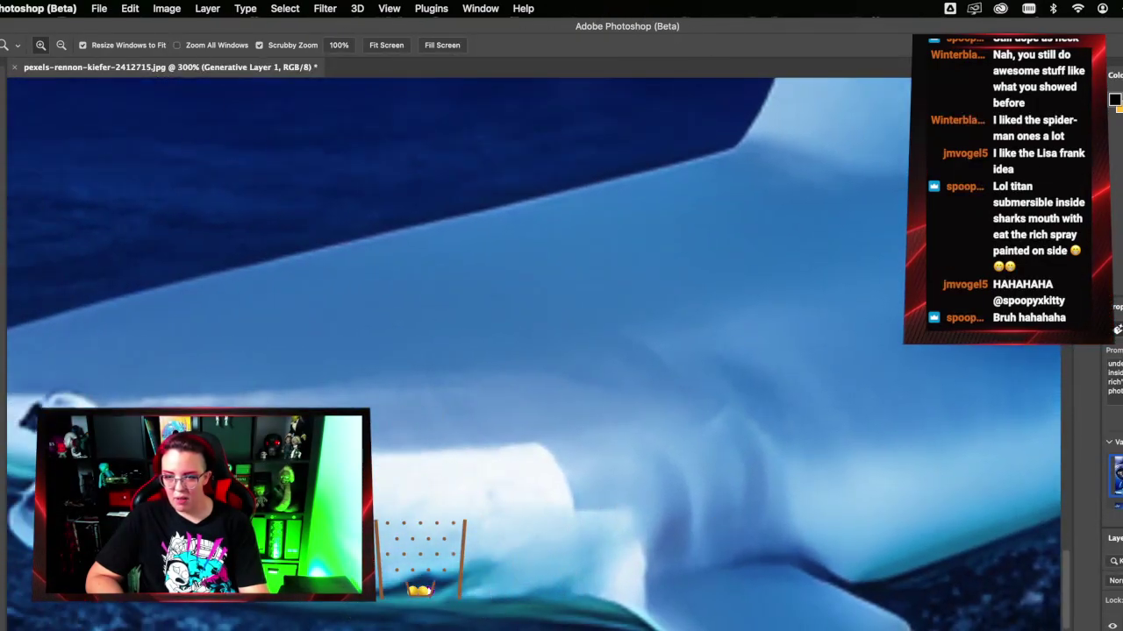
pyautogui.click(376, 47)
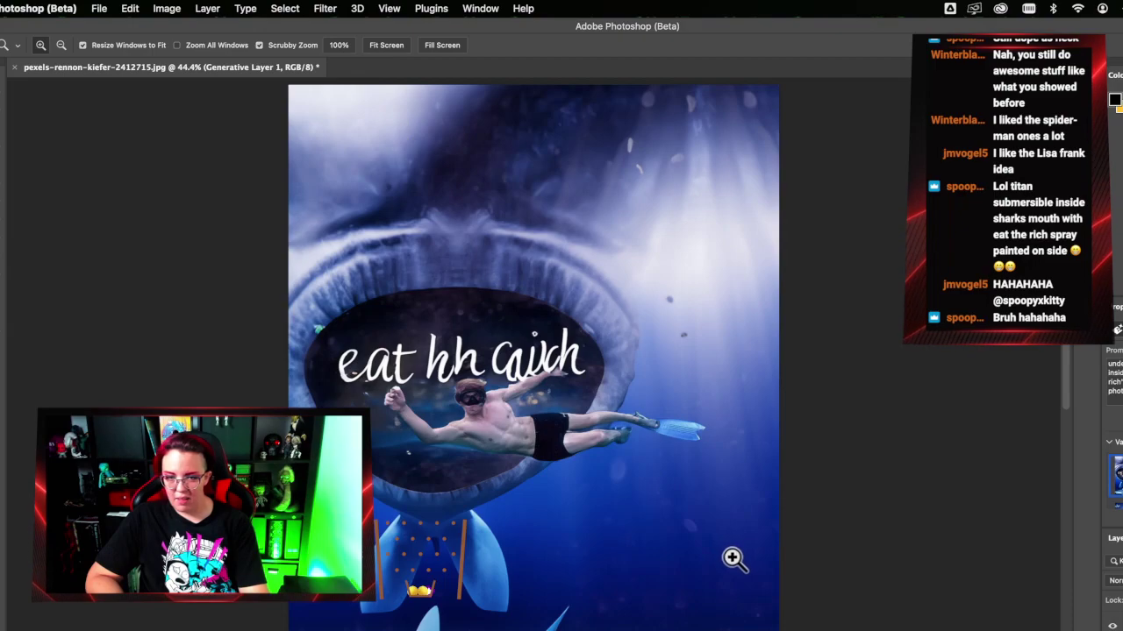
pyautogui.scroll(-3, 734, 557)
pyautogui.scroll(-4, 733, 557)
pyautogui.scroll(4, 539, 624)
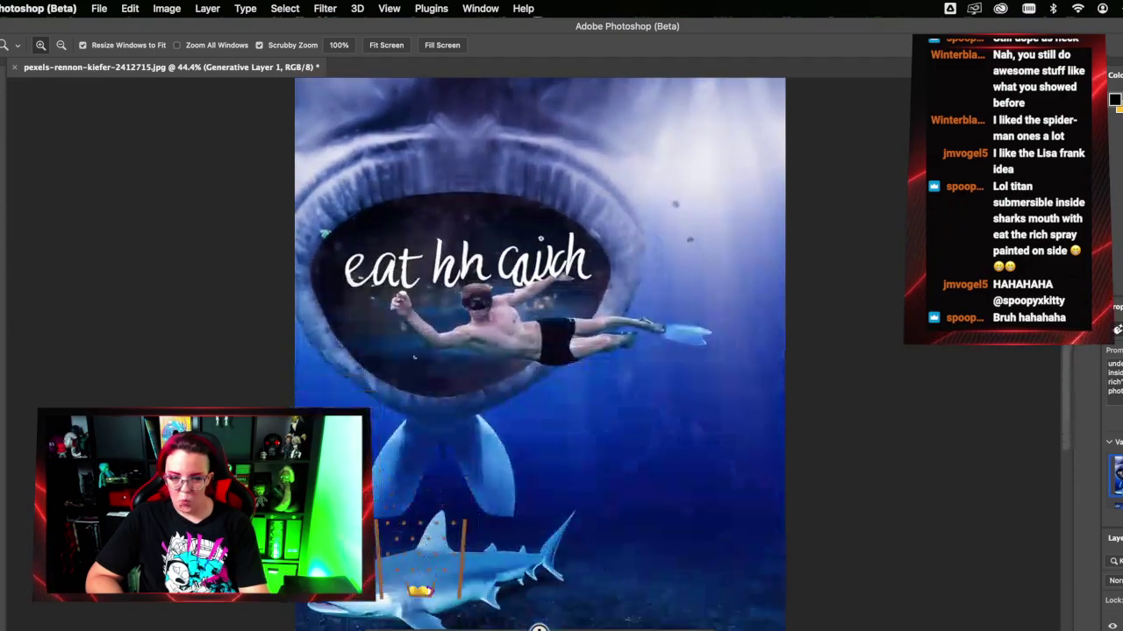
pyautogui.scroll(3, 538, 625)
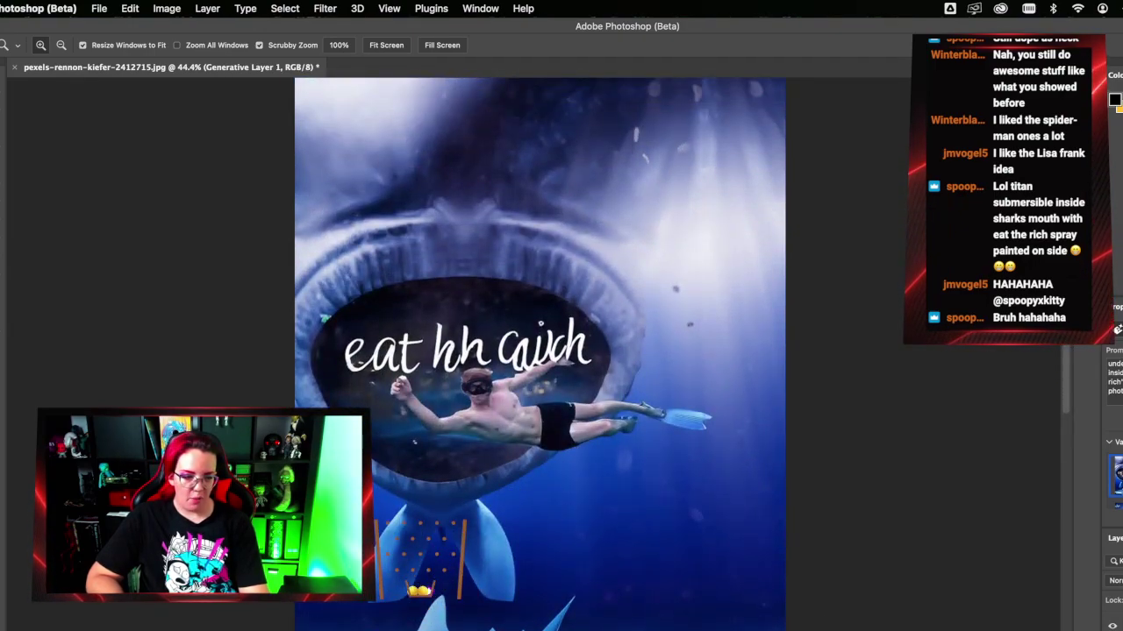
pyautogui.hscroll(2, 934, 521)
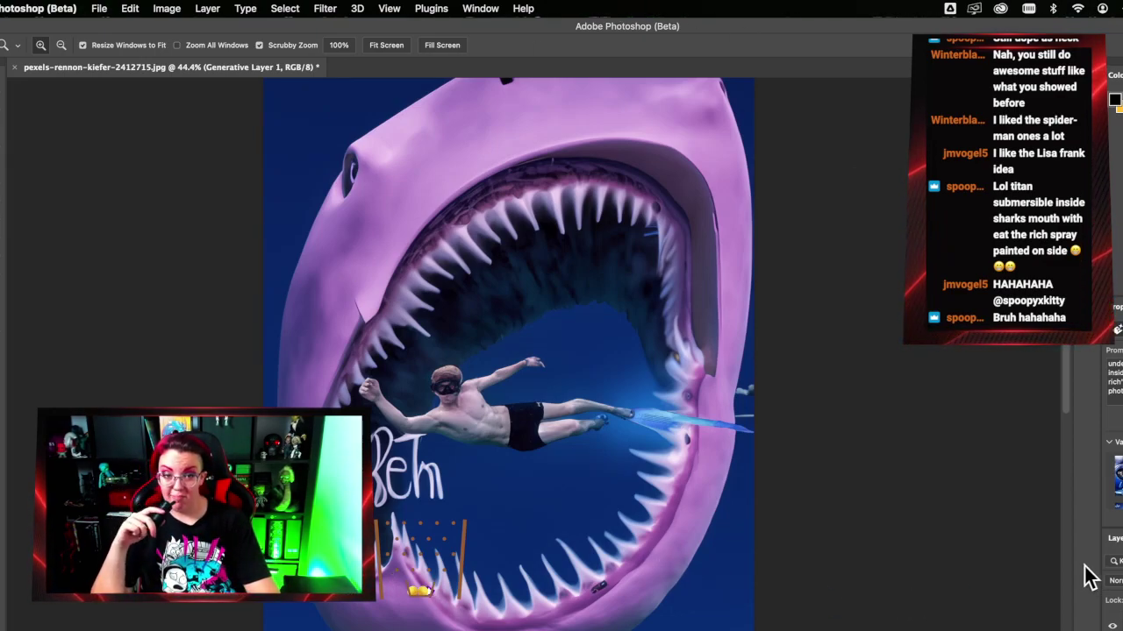
pyautogui.click(724, 393)
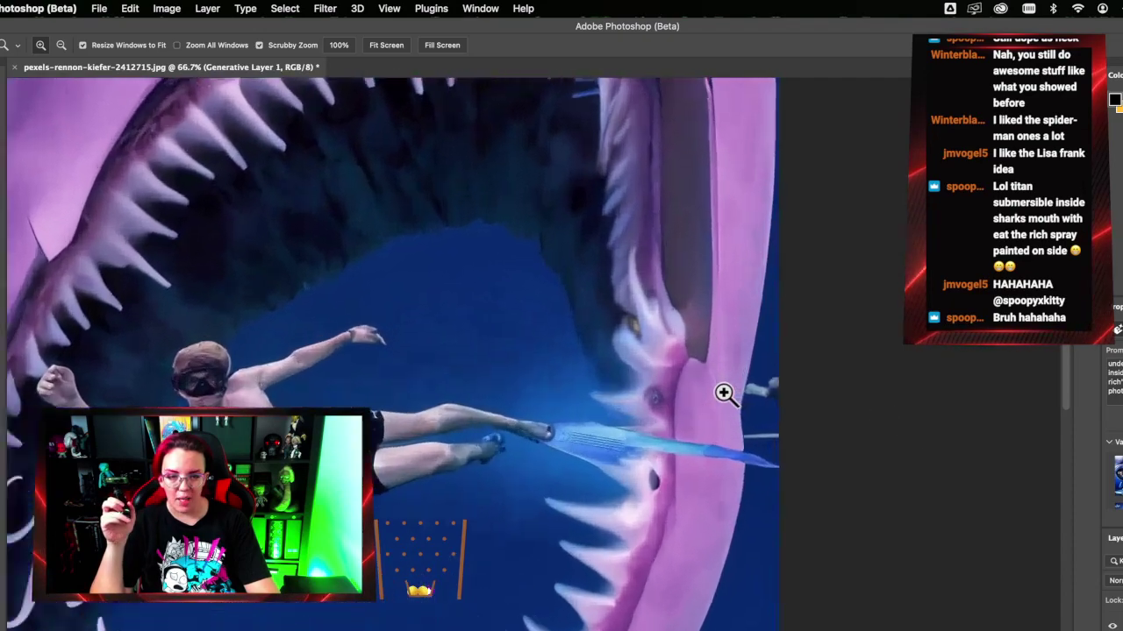
pyautogui.click(459, 418)
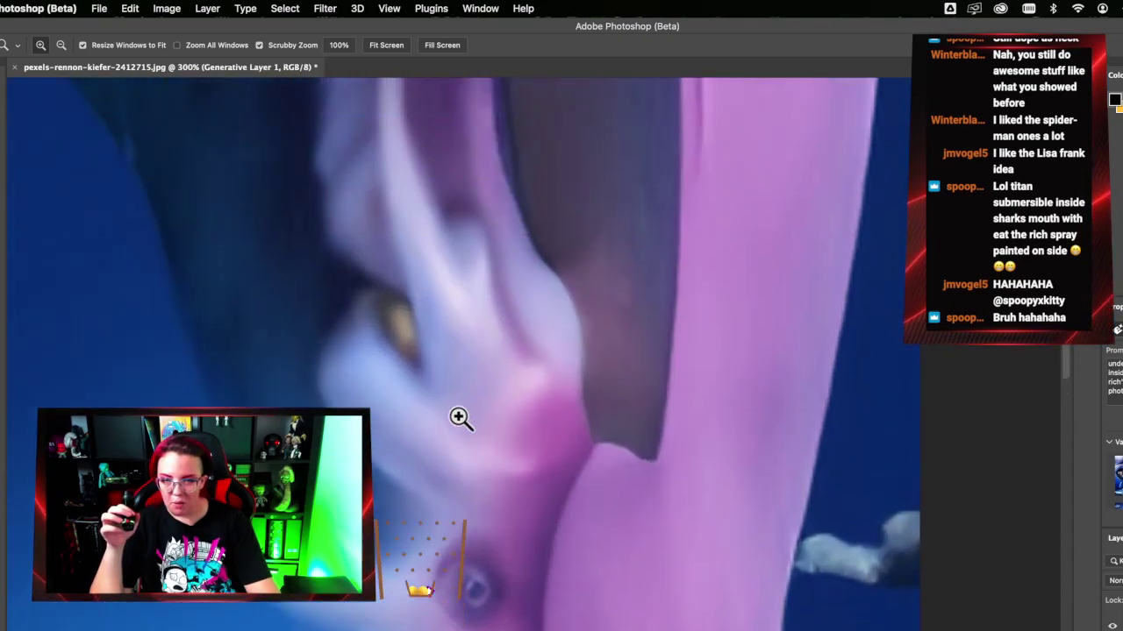
pyautogui.keyDown('alt'); pyautogui.click(459, 417); pyautogui.keyUp('alt')
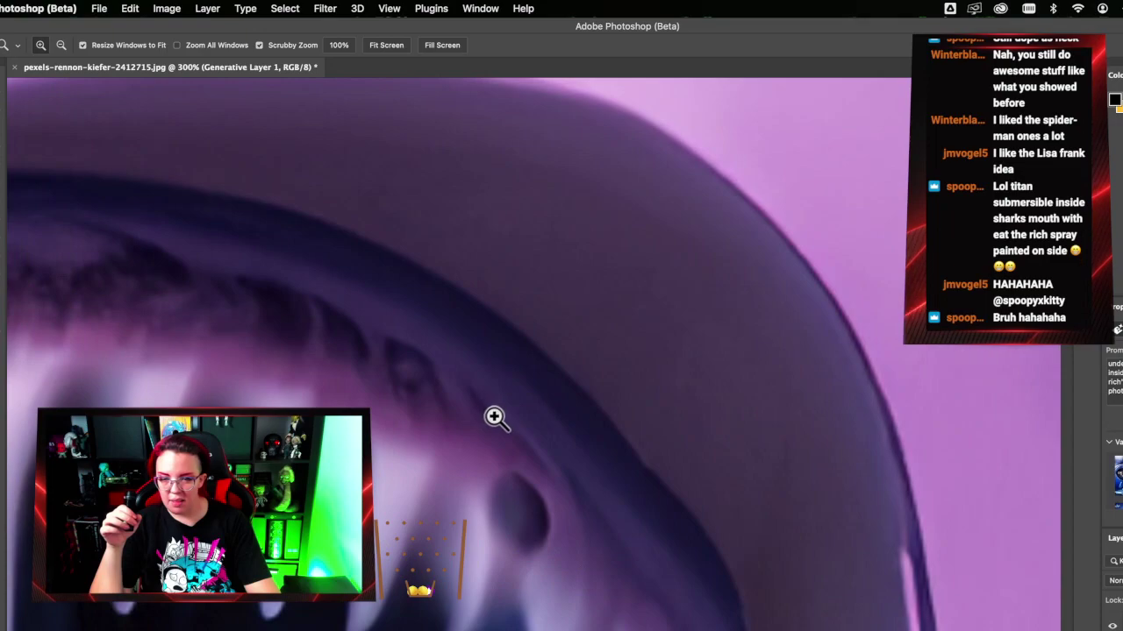
pyautogui.click(496, 418)
pyautogui.scroll(-3, 496, 417)
pyautogui.scroll(-3, 496, 418)
pyautogui.scroll(-2, 495, 417)
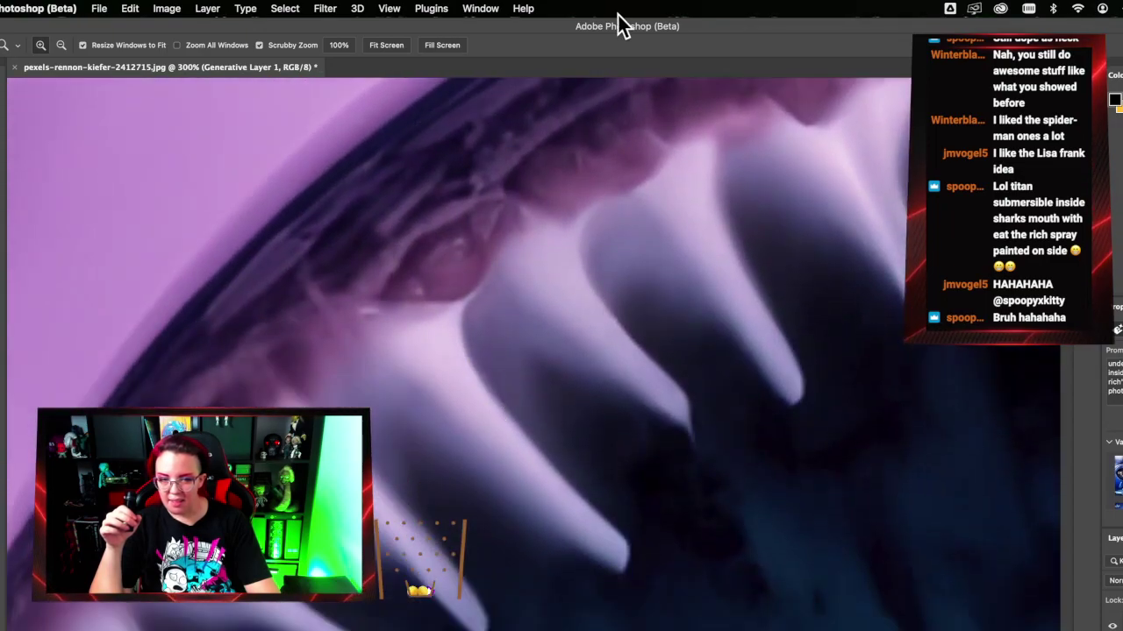
pyautogui.click(386, 48)
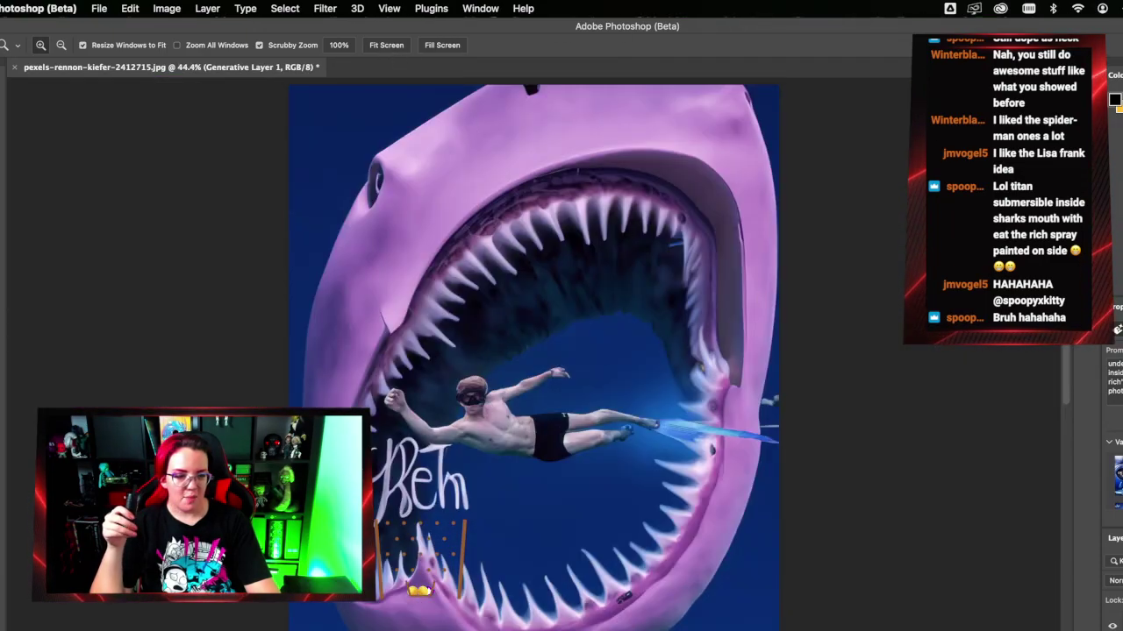
pyautogui.click(1116, 478)
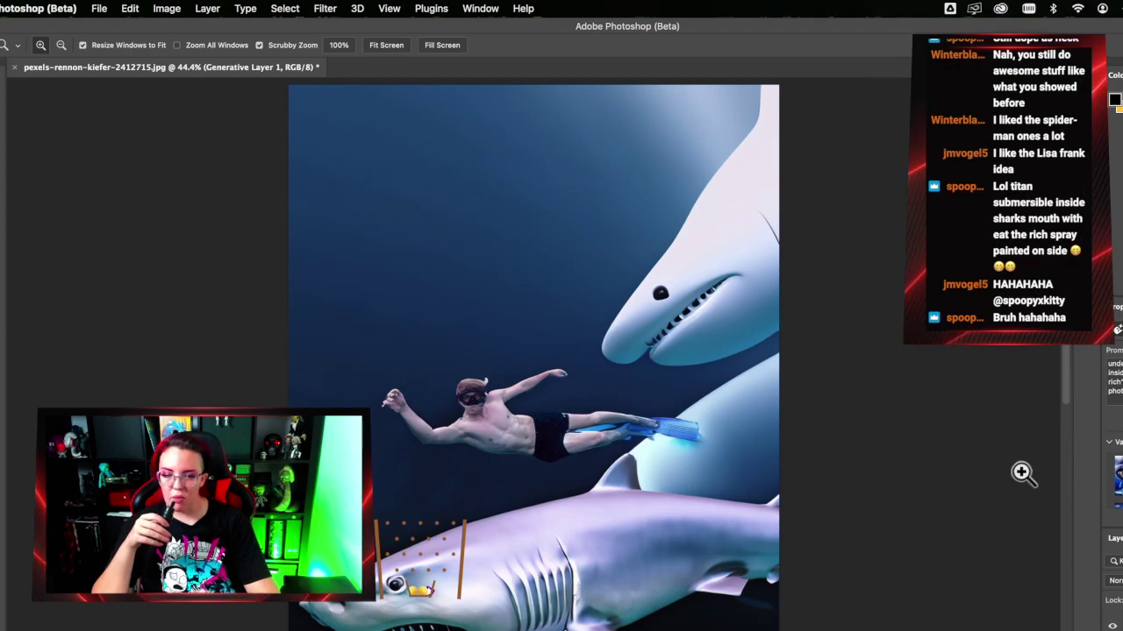
pyautogui.press('super+plus')
pyautogui.press('super+plus')
pyautogui.press('super+plus')
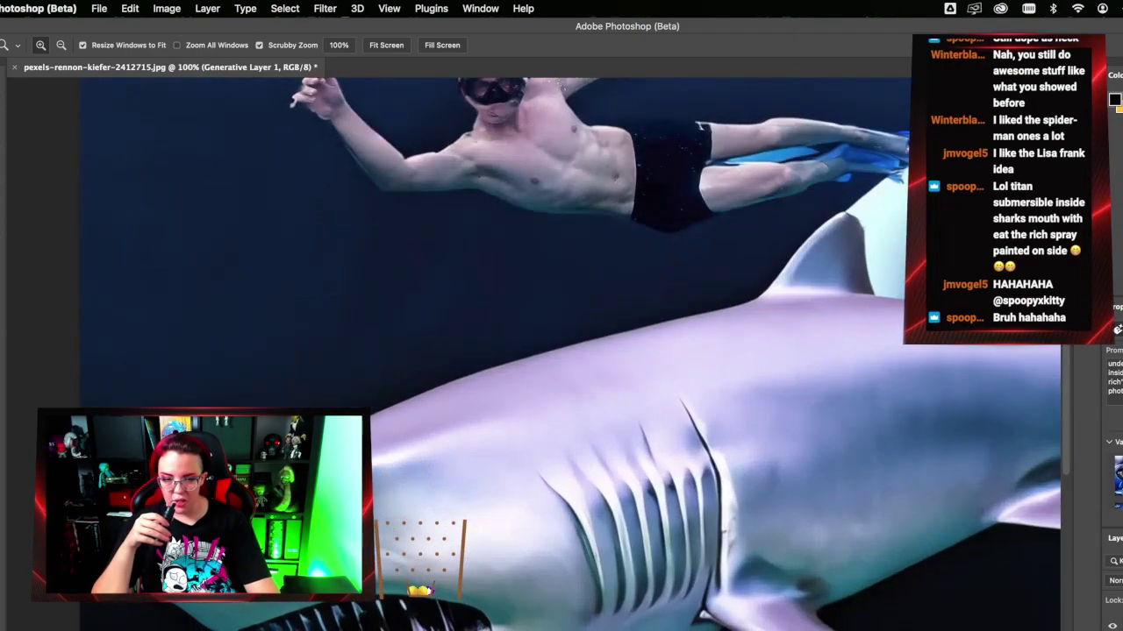
pyautogui.scroll(-3, 570, 351)
pyautogui.scroll(-3, 570, 351)
pyautogui.scroll(-3, 570, 351)
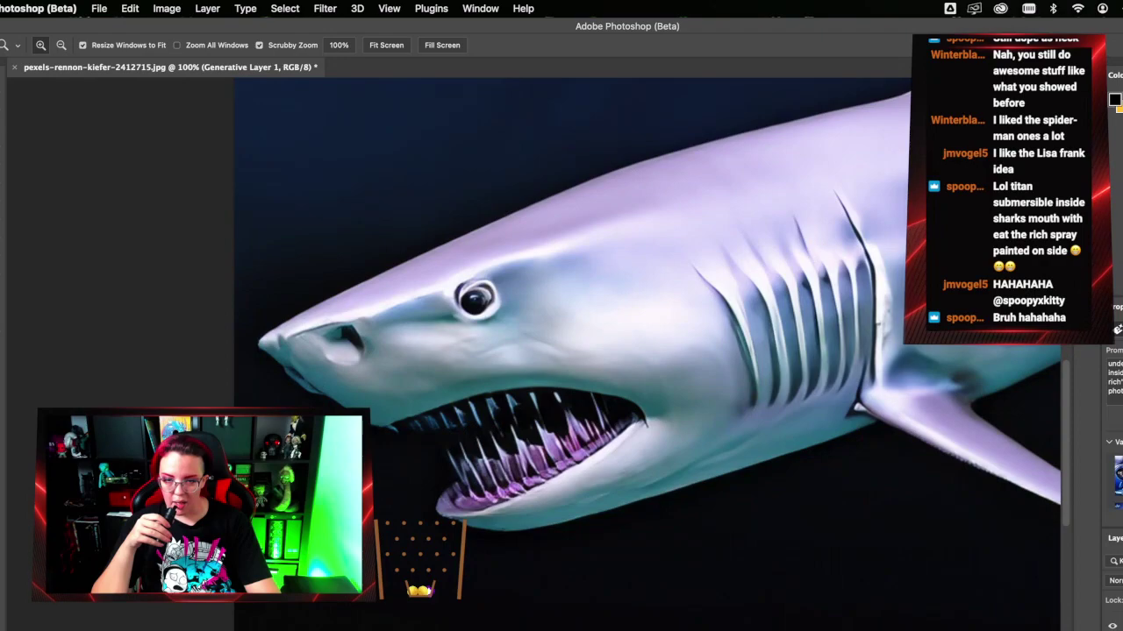
pyautogui.click(554, 501)
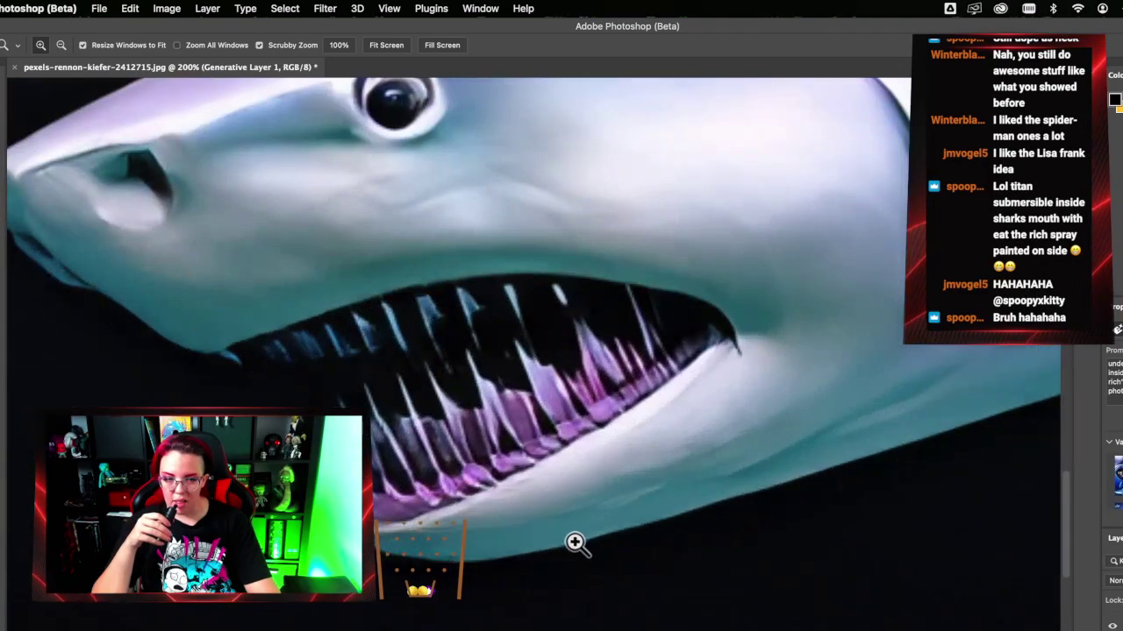
pyautogui.scroll(5, 575, 543)
pyautogui.hscroll(5, 575, 543)
pyautogui.hscroll(6, 574, 543)
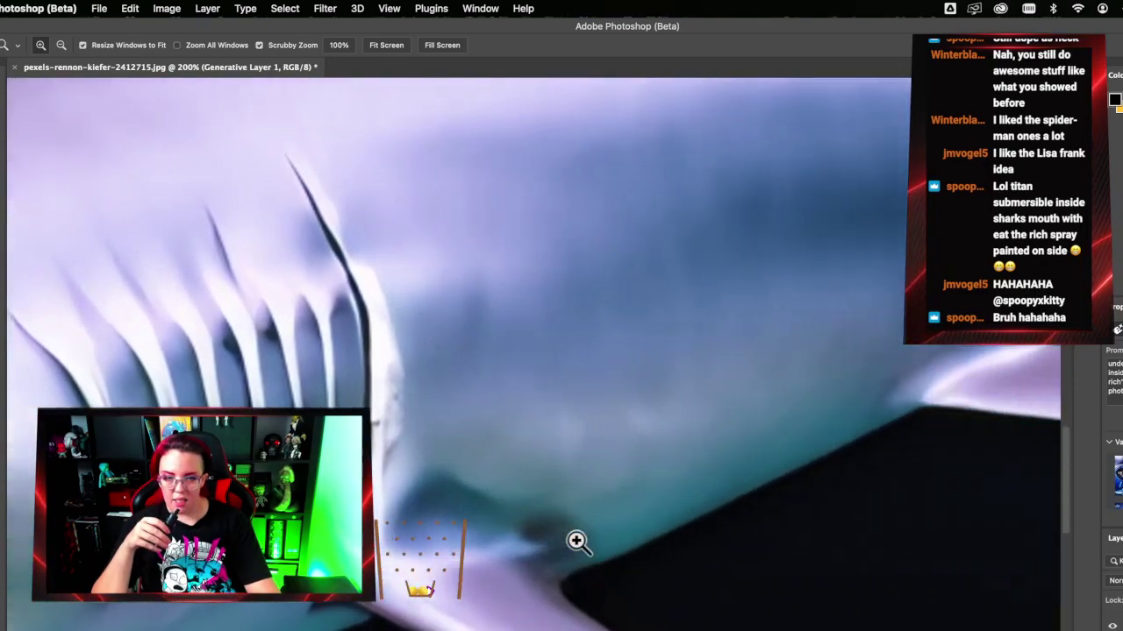
pyautogui.hscroll(3, 575, 543)
pyautogui.click(386, 45)
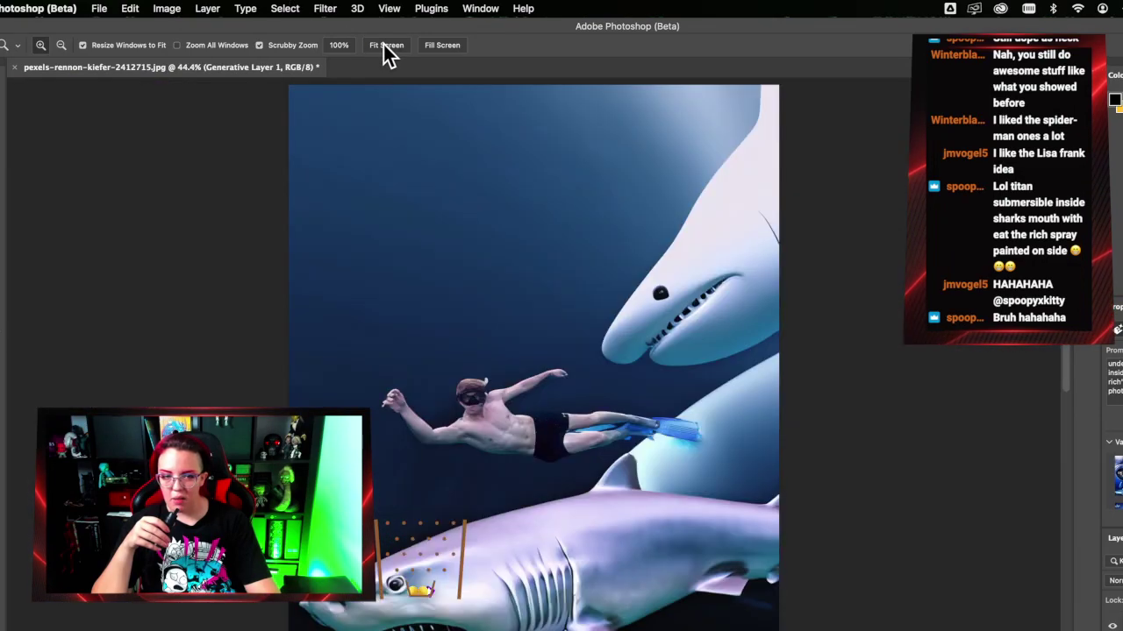
pyautogui.hscroll(3, 807, 338)
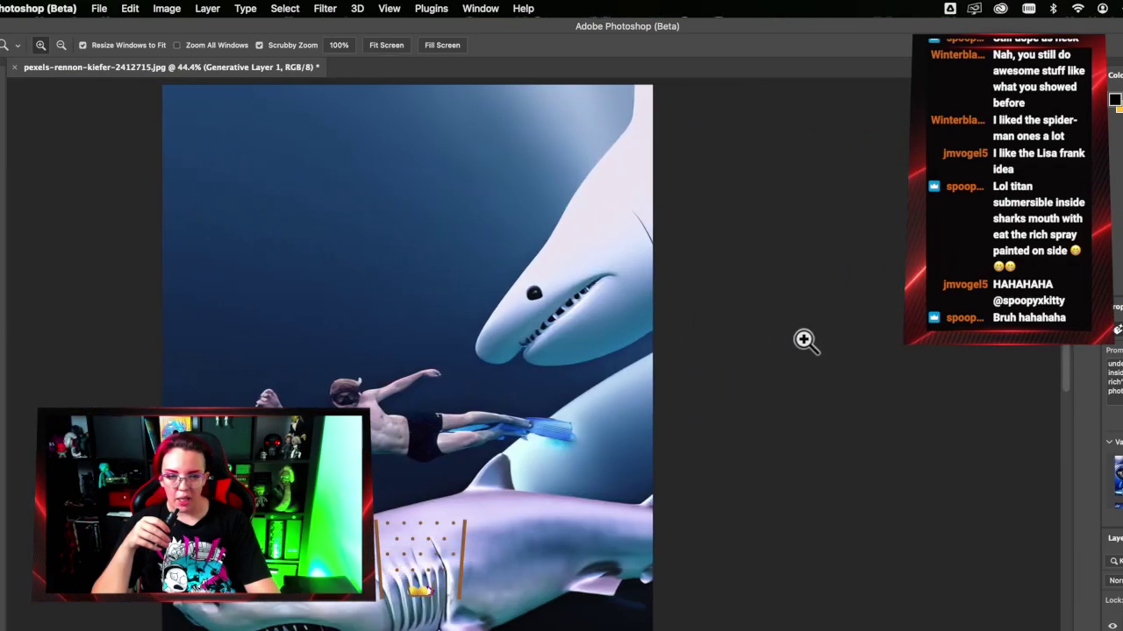
pyautogui.moveTo(556, 297); pyautogui.dragTo(769, 452)
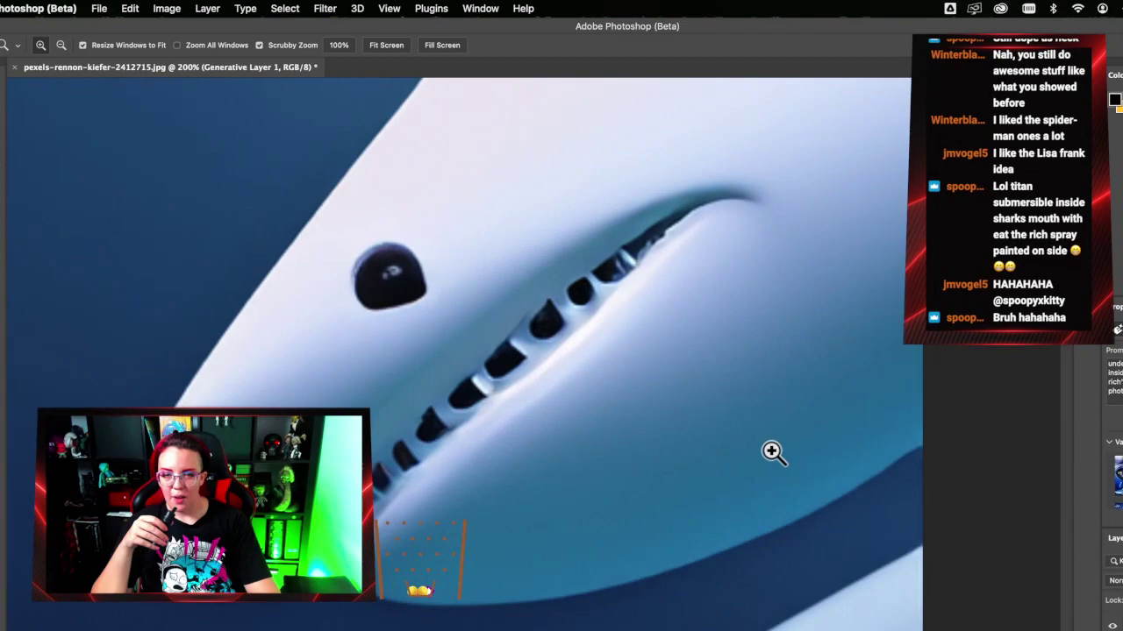
pyautogui.scroll(-3, 769, 451)
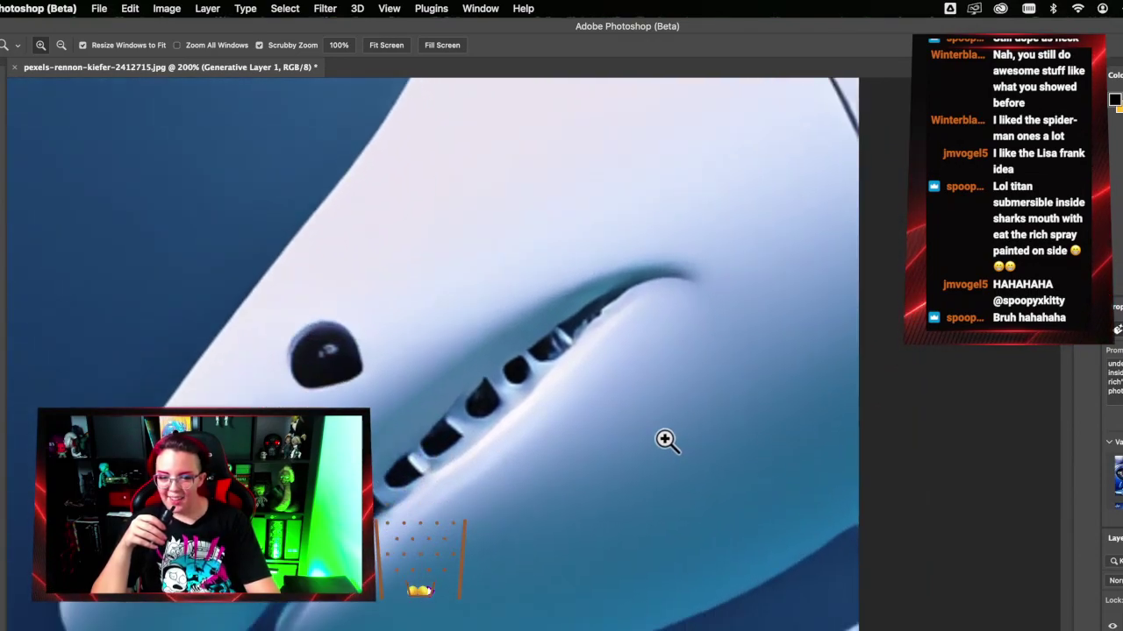
pyautogui.scroll(-1, 476, 289)
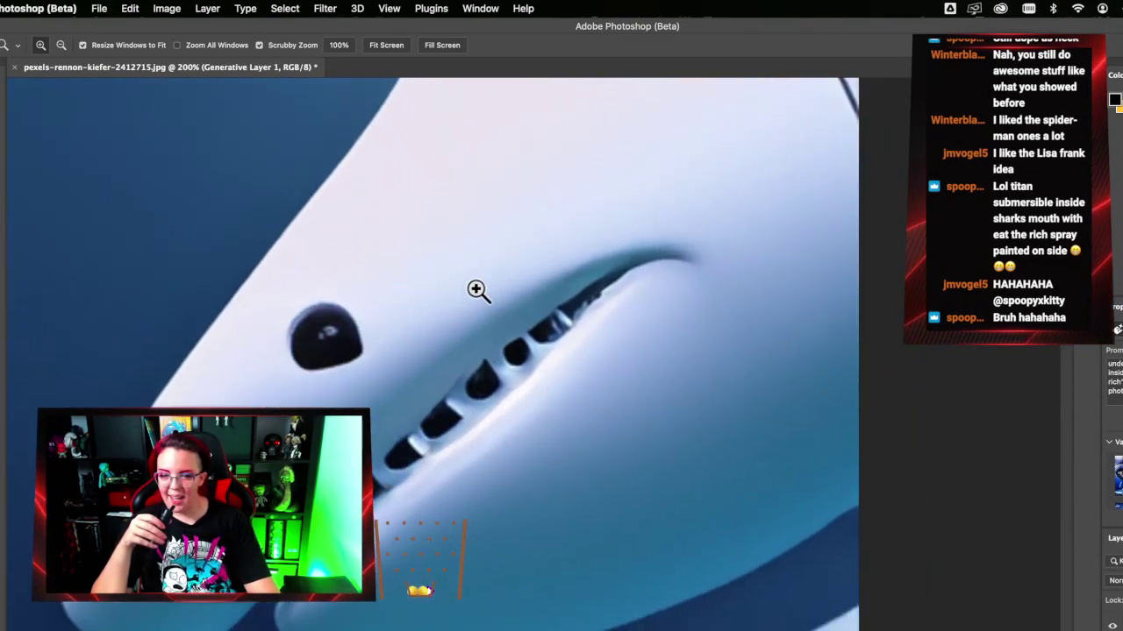
pyautogui.click(378, 47)
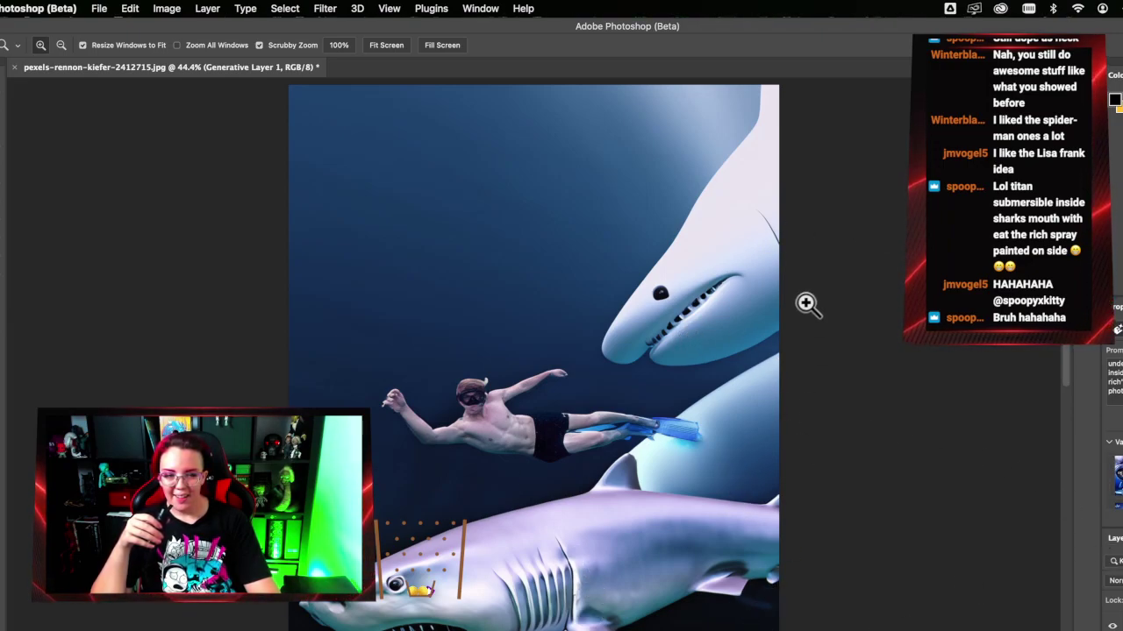
pyautogui.scroll(-1, 671, 330)
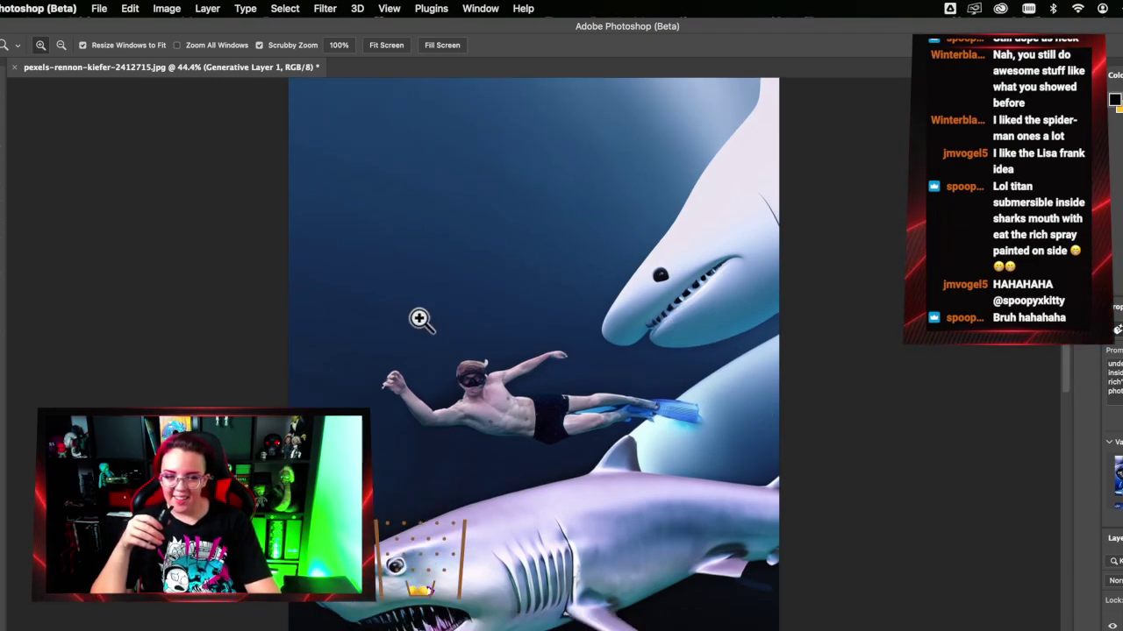
pyautogui.click(697, 421)
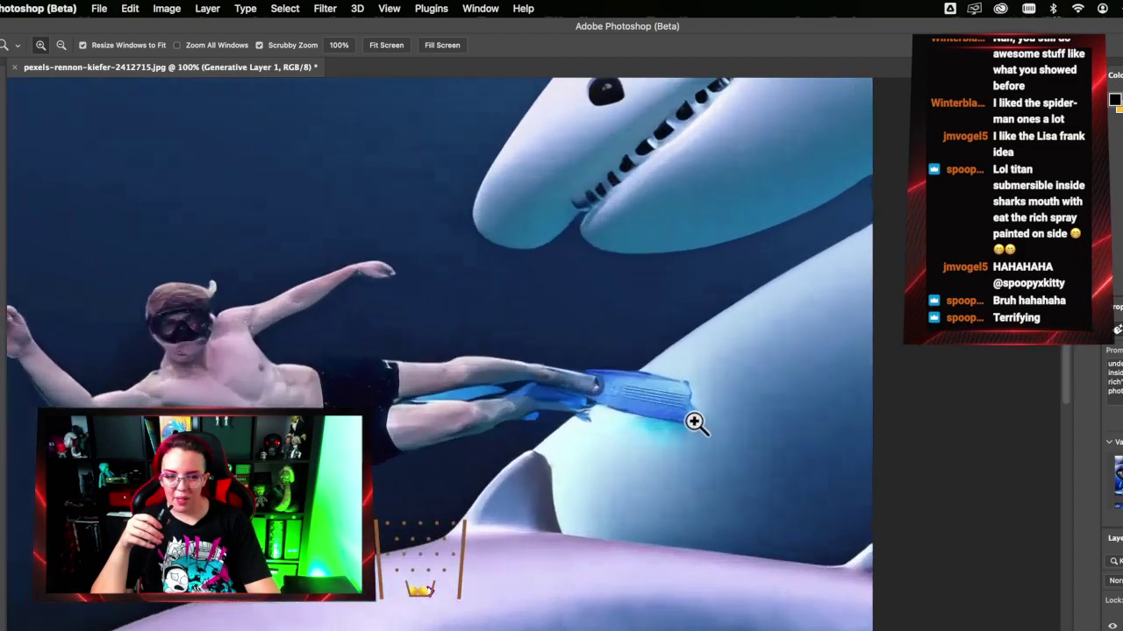
pyautogui.click(747, 450)
pyautogui.hscroll(-10, 746, 450)
pyautogui.hscroll(-10, 746, 450)
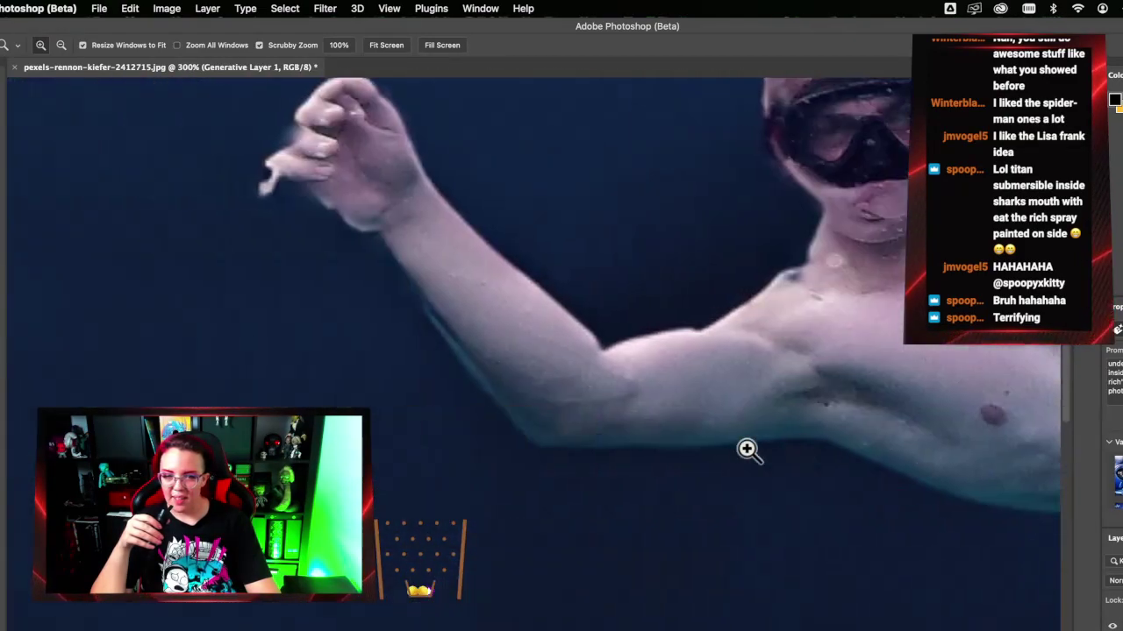
pyautogui.scroll(10, 746, 450)
pyautogui.hscroll(3, 746, 450)
pyautogui.hscroll(6, 746, 450)
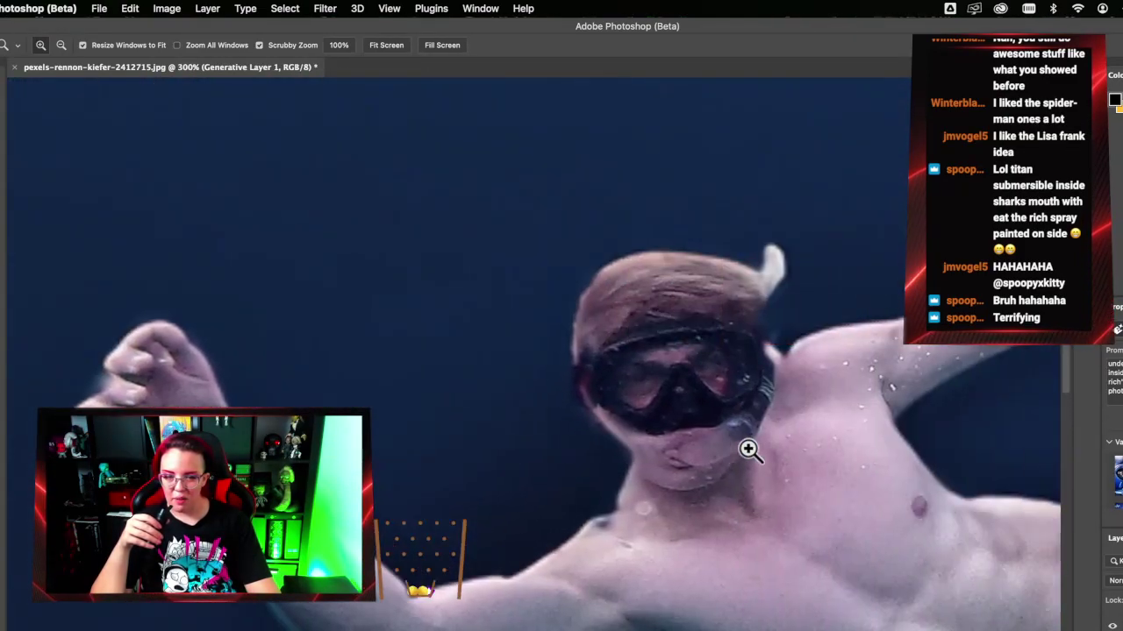
pyautogui.hscroll(6, 748, 449)
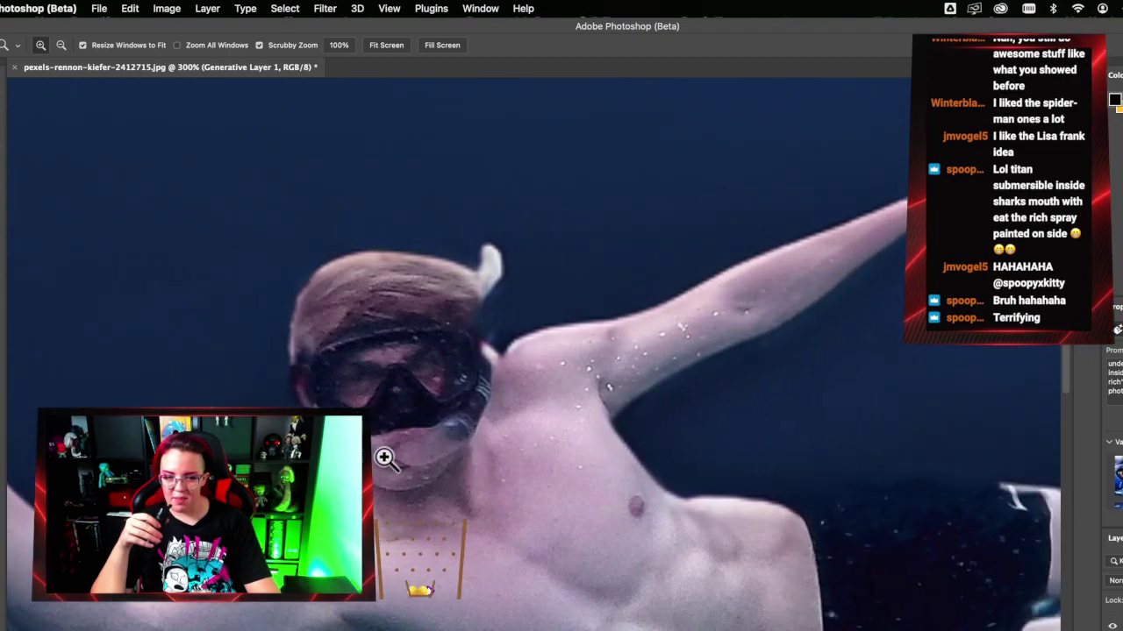
pyautogui.click(384, 46)
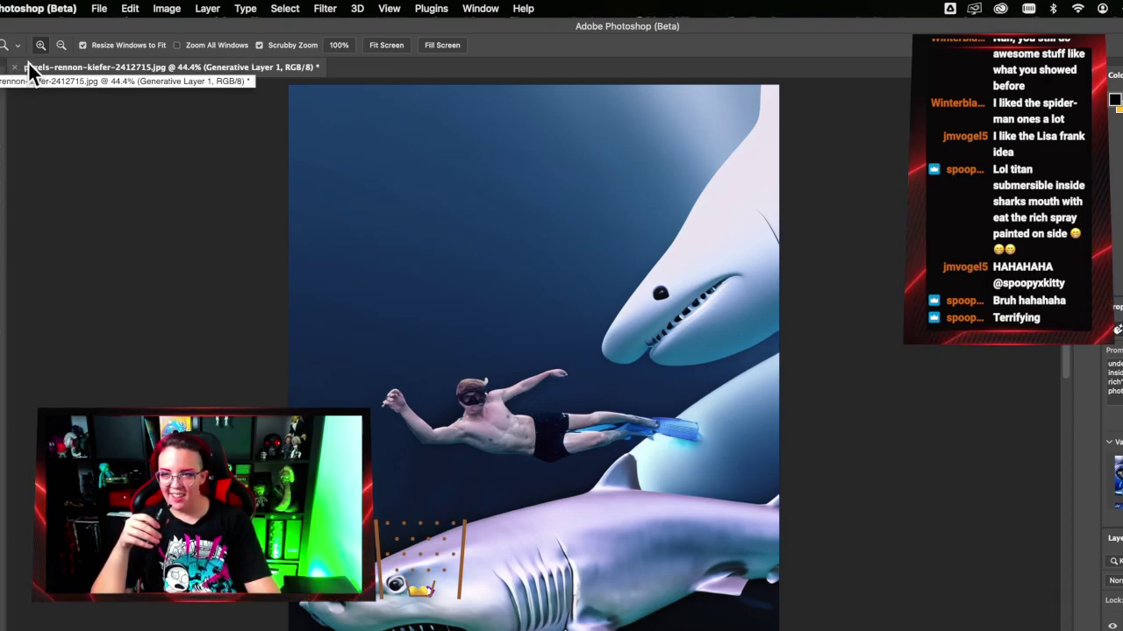
# - Hide Photoshop and preview pexels-otto-rascon-9482201.jpg in Finder's PUBLIC DOMAIN folder
pyautogui.press('super+h')
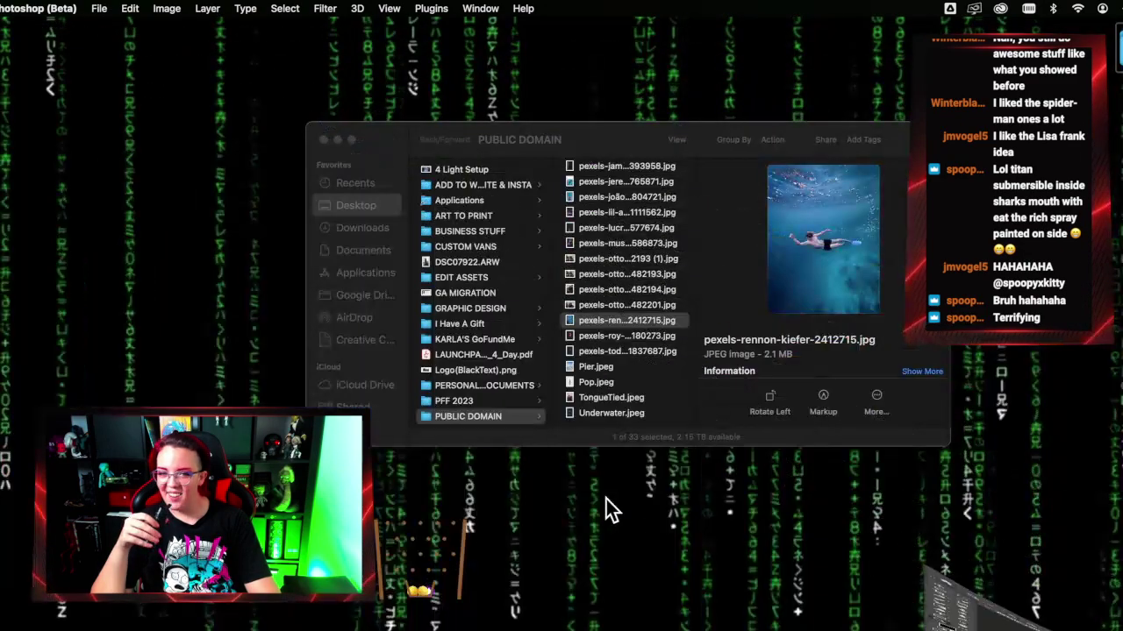
pyautogui.click(653, 313)
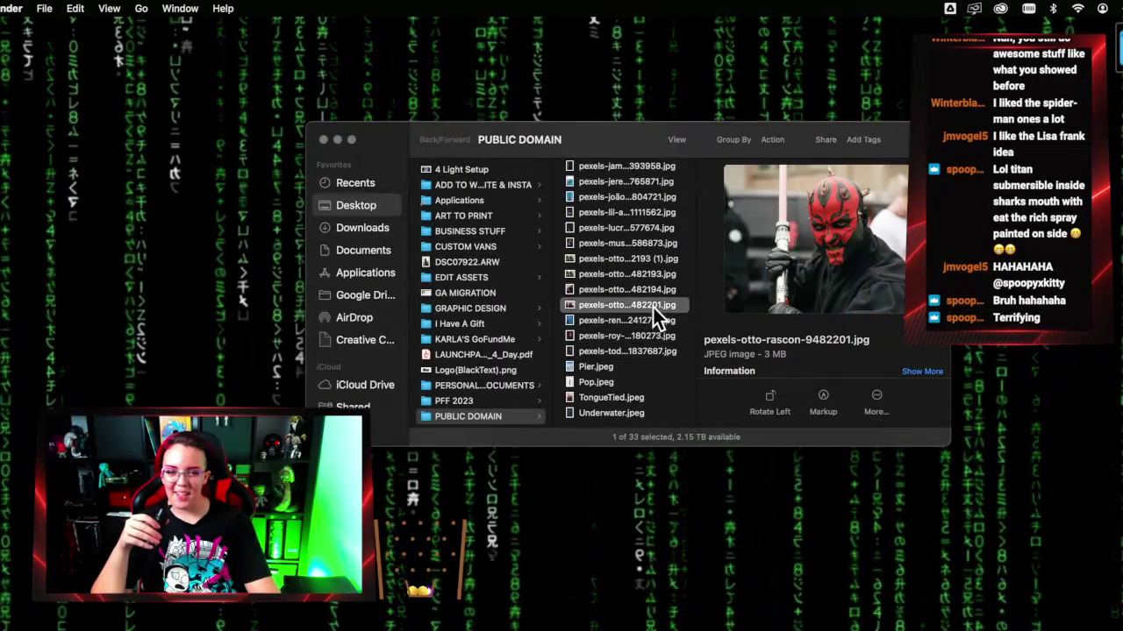